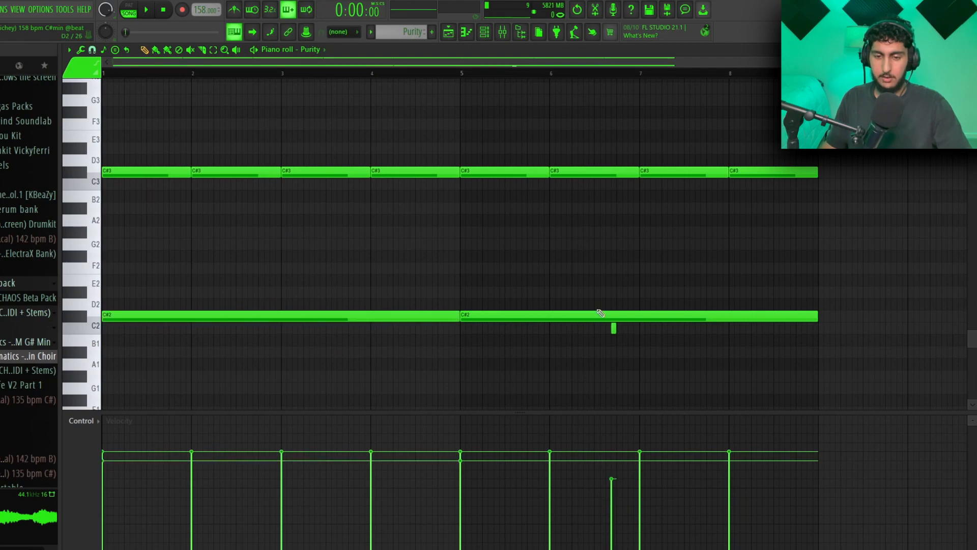
# - Undo the stray note in the Purity pattern and play the foenm - brass pattern
pyautogui.hotkey('ctrl', 'z')
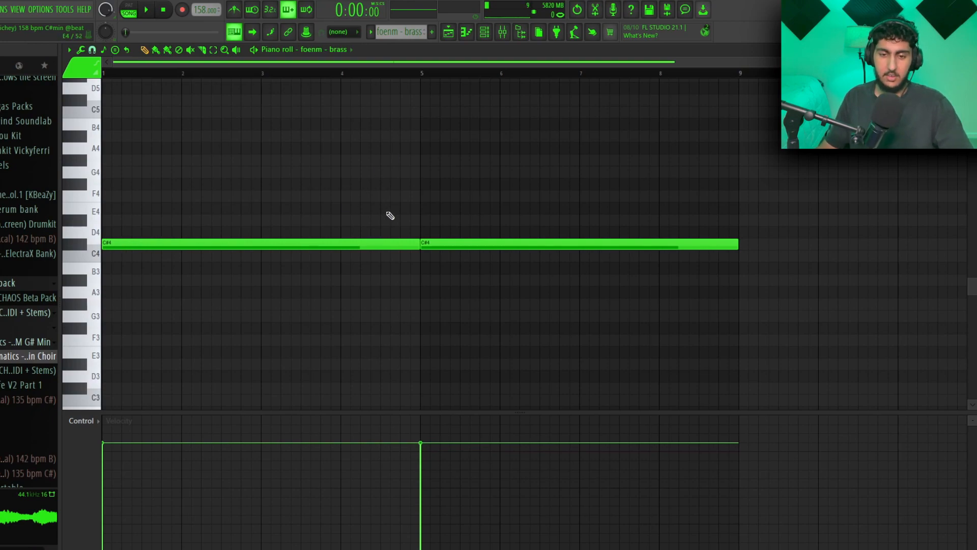
pyautogui.press('space')
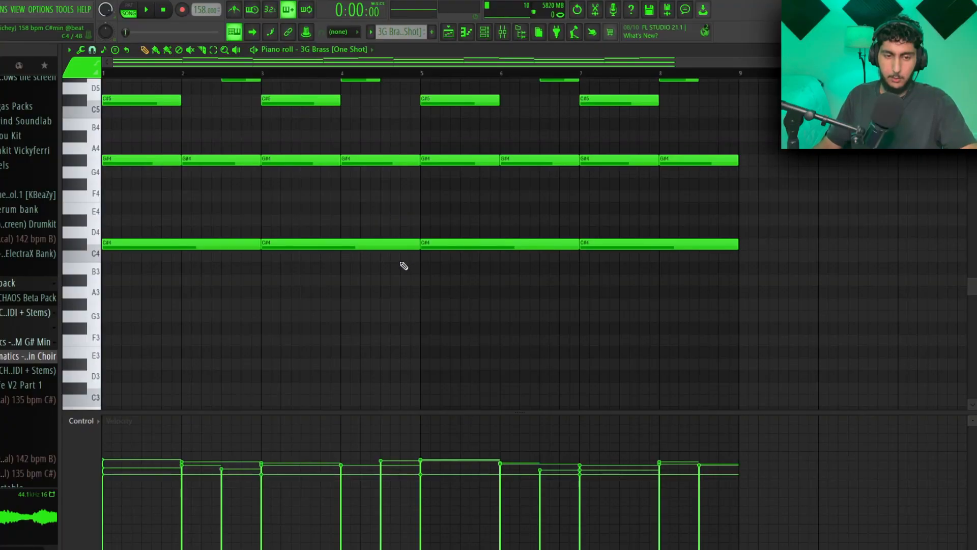
# - Try copying the four long C#4 bass notes up to G#4 in the 3G Brass pattern
pyautogui.scroll(2, 401, 266)
pyautogui.moveTo(750, 334); pyautogui.dragTo(243, 249)
pyautogui.keyDown('ctrl'); pyautogui.click(742, 253); pyautogui.keyUp('ctrl')
pyautogui.moveTo(740, 248); pyautogui.dragTo(189, 327)
pyautogui.keyDown('ctrl'); pyautogui.click(443, 256); pyautogui.keyUp('ctrl')
pyautogui.moveTo(714, 258); pyautogui.dragTo(252, 307)
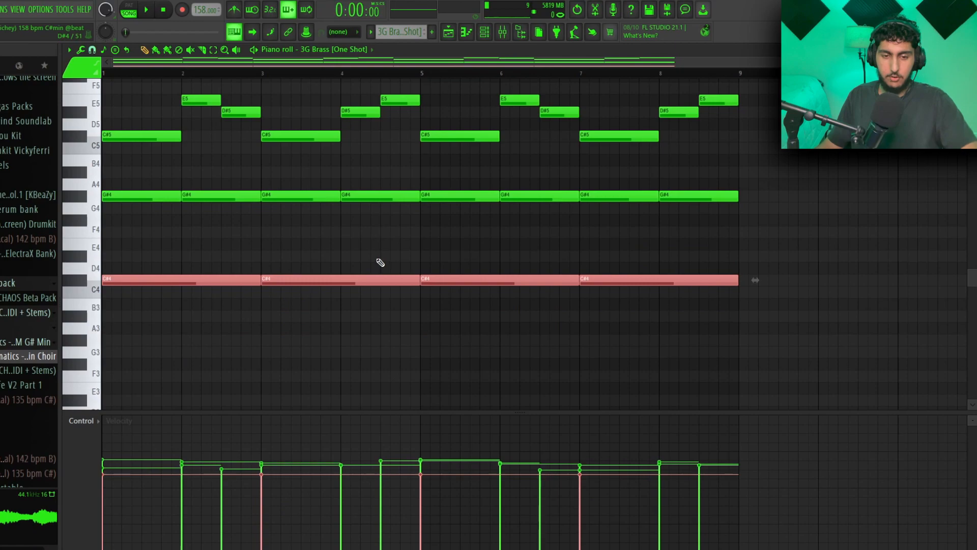
pyautogui.moveTo(148, 371); pyautogui.dragTo(126, 264)
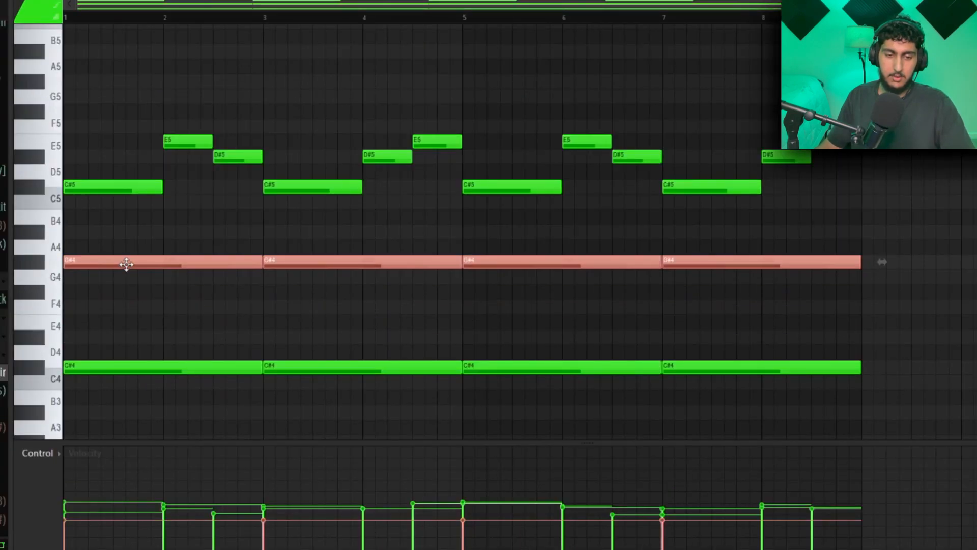
pyautogui.hotkey('ctrl', 'z')
# - Highlight the G#4 row of the 3G Brass pattern and the top melody between C#5 and E5 in turn
pyautogui.keyDown('ctrl'); pyautogui.click(555, 308); pyautogui.keyUp('ctrl')
pyautogui.moveTo(886, 262); pyautogui.dragTo(7, 285)
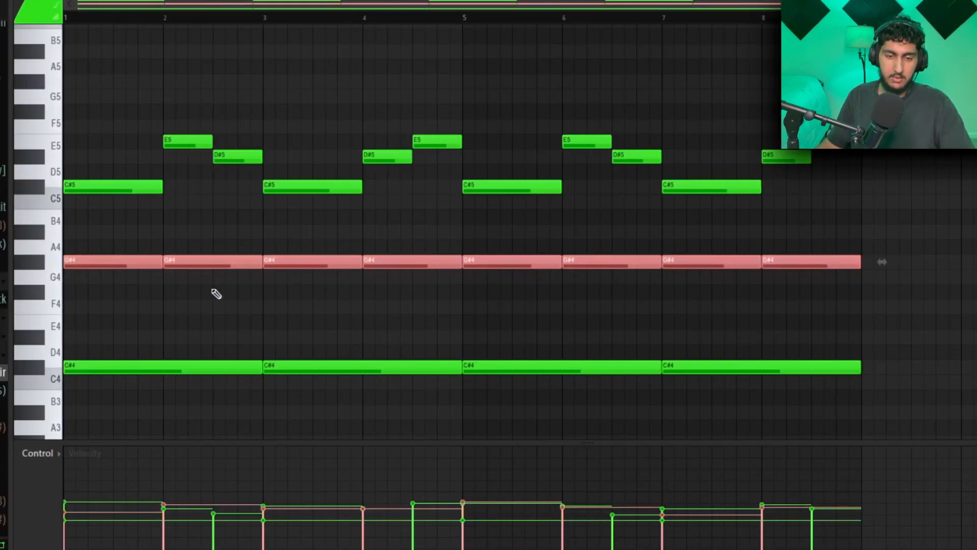
pyautogui.keyDown('ctrl'); pyautogui.click(216, 294); pyautogui.keyUp('ctrl')
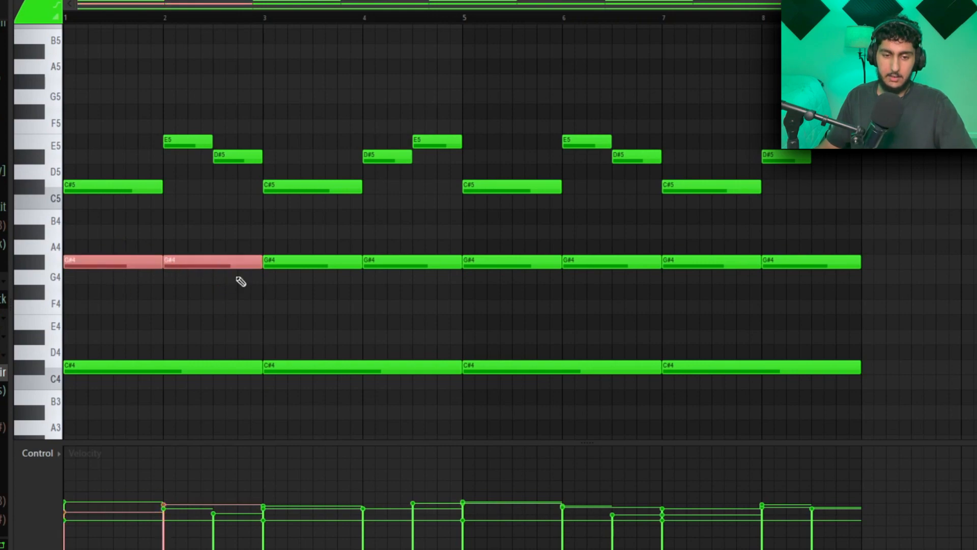
pyautogui.click(438, 247)
pyautogui.moveTo(816, 233); pyautogui.dragTo(142, 173)
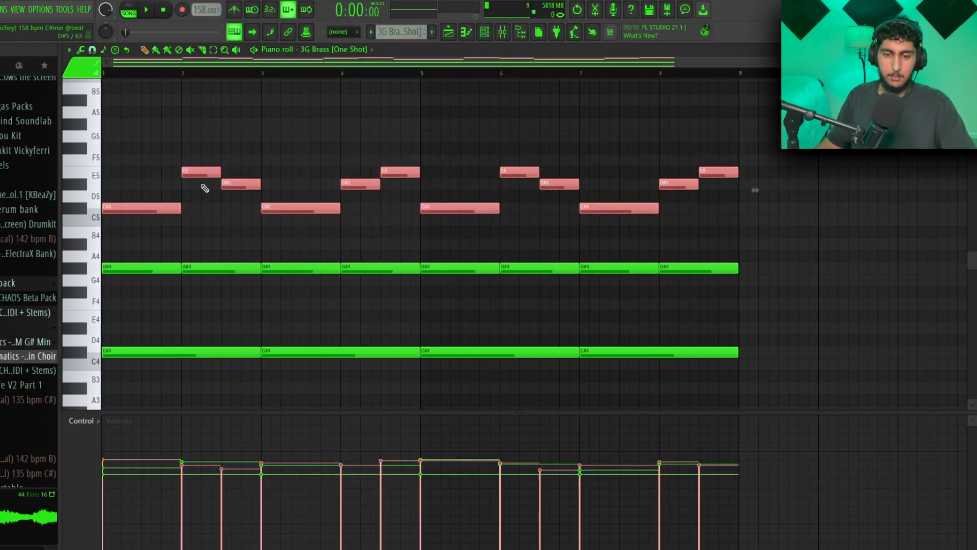
pyautogui.keyDown('ctrl'); pyautogui.click(348, 227); pyautogui.keyUp('ctrl')
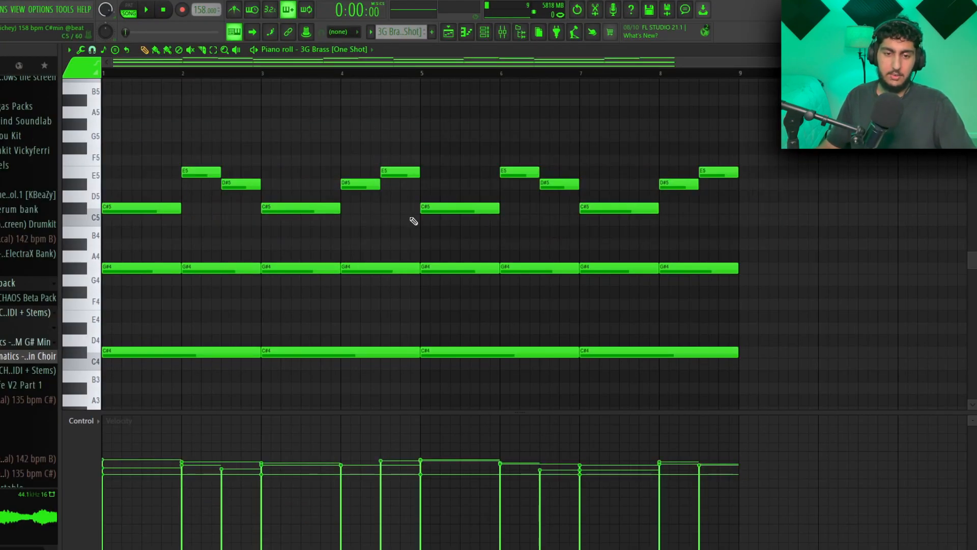
# - Try the top melody's first four bars an octave lower in the 3G Brass pattern and move them back up
pyautogui.moveTo(412, 220); pyautogui.dragTo(180, 153)
pyautogui.hotkey('ctrl', 'Down')
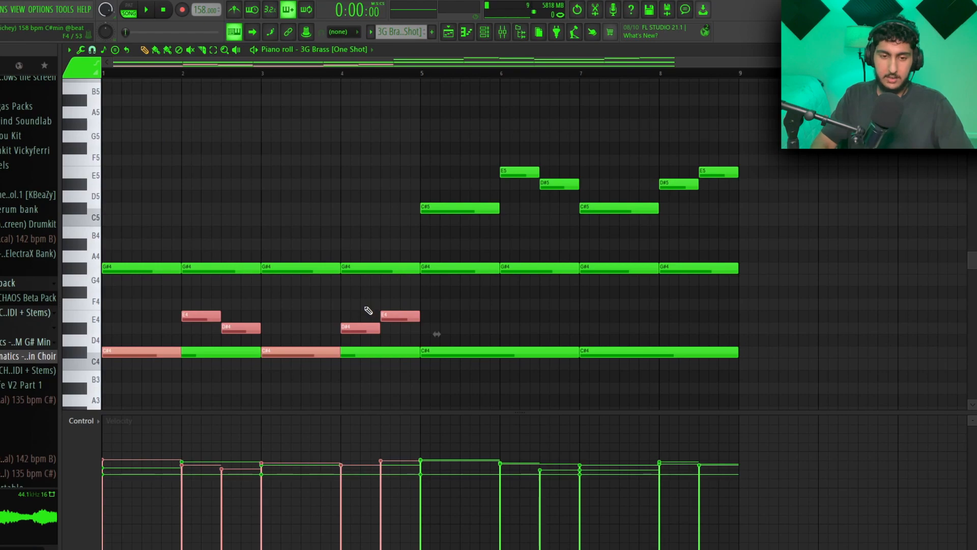
pyautogui.hotkey('ctrl', 'Up')
pyautogui.keyDown('ctrl'); pyautogui.click(457, 133); pyautogui.keyUp('ctrl')
pyautogui.moveTo(415, 212); pyautogui.dragTo(141, 131)
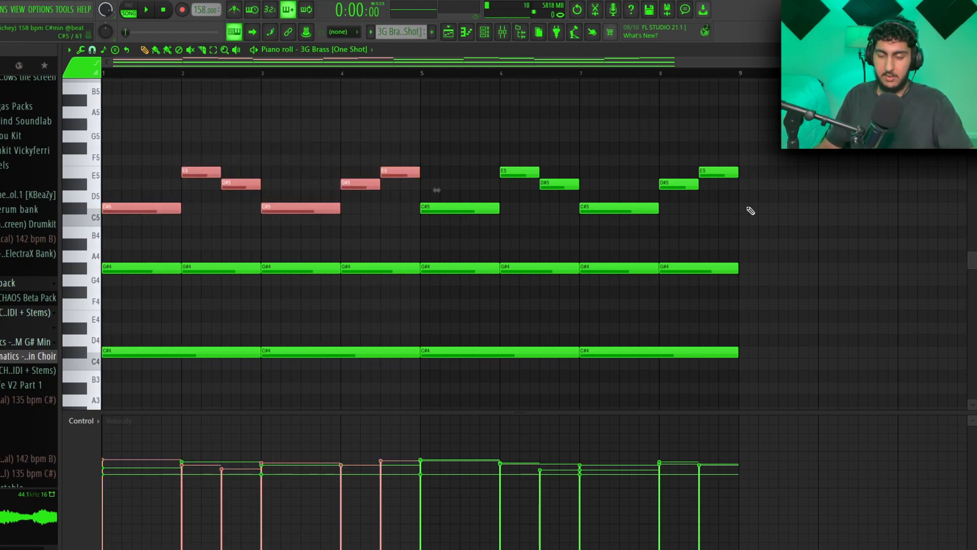
pyautogui.press('space')
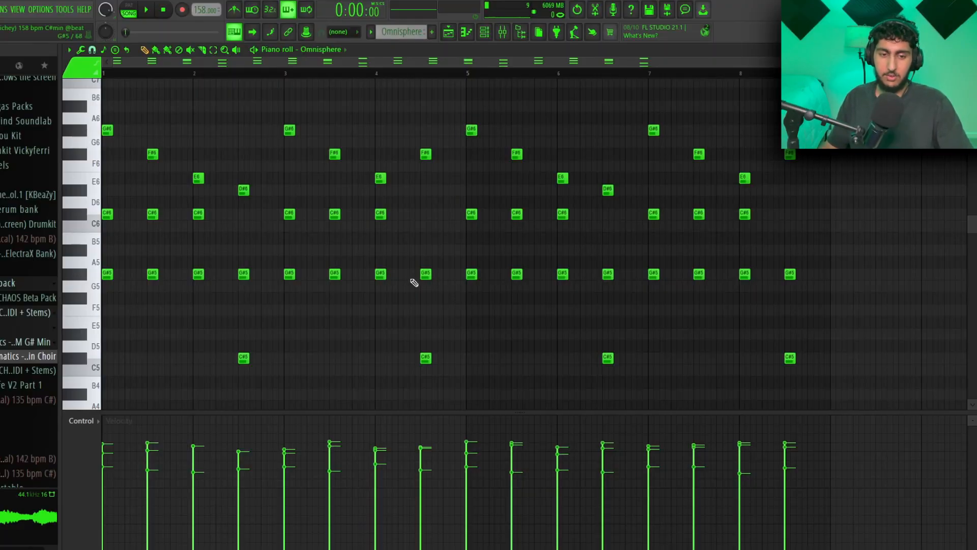
# - Try the first three C#6 notes of the Omnisphere pattern an octave lower and move them back up
pyautogui.moveTo(444, 297); pyautogui.dragTo(79, 217)
pyautogui.keyDown('ctrl'); pyautogui.click(231, 251); pyautogui.keyUp('ctrl')
pyautogui.moveTo(448, 290); pyautogui.dragTo(124, 207)
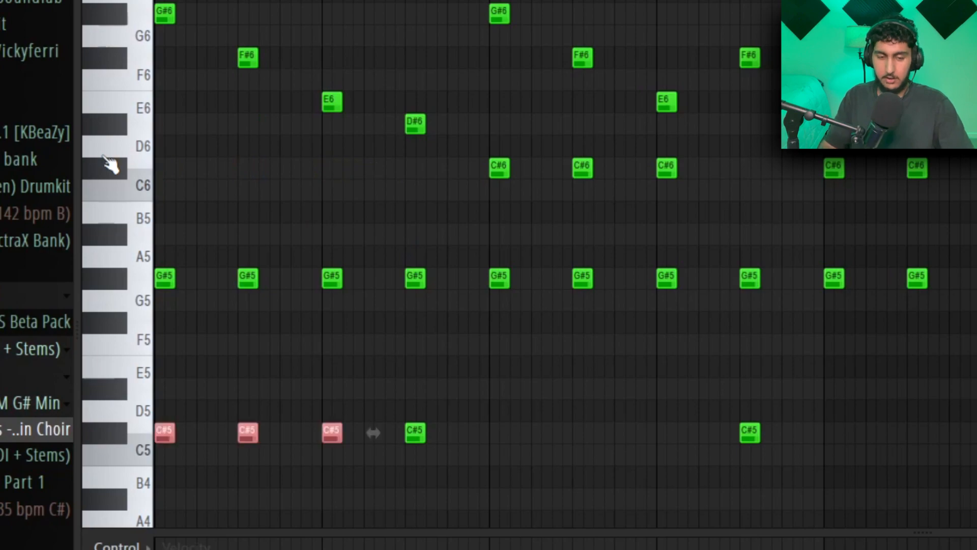
pyautogui.hotkey('ctrl', 'Down')
pyautogui.keyDown('ctrl'); pyautogui.click(351, 277); pyautogui.keyUp('ctrl')
pyautogui.scroll(-1, 351, 276)
pyautogui.moveTo(360, 338); pyautogui.dragTo(125, 415)
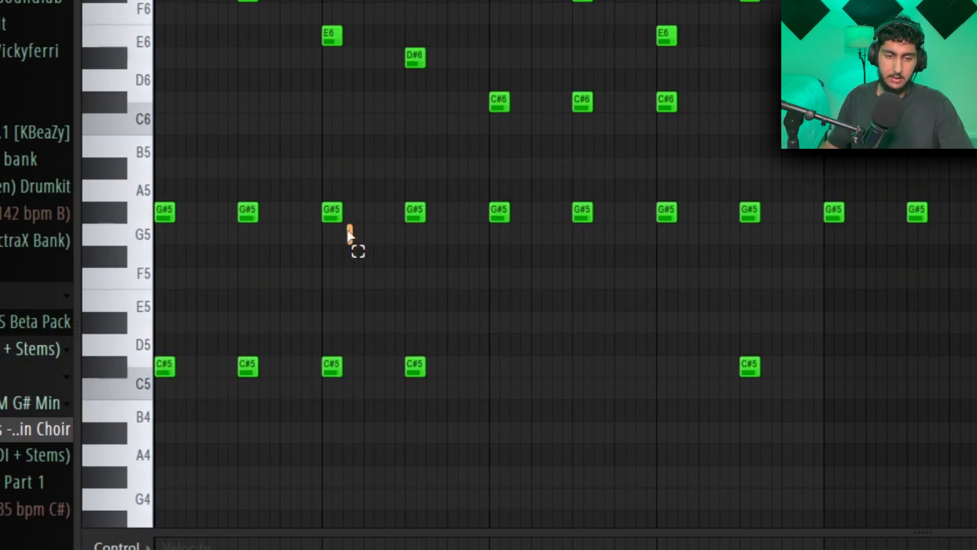
pyautogui.moveTo(317, 355); pyautogui.dragTo(153, 414)
pyautogui.hotkey('ctrl', 'Up')
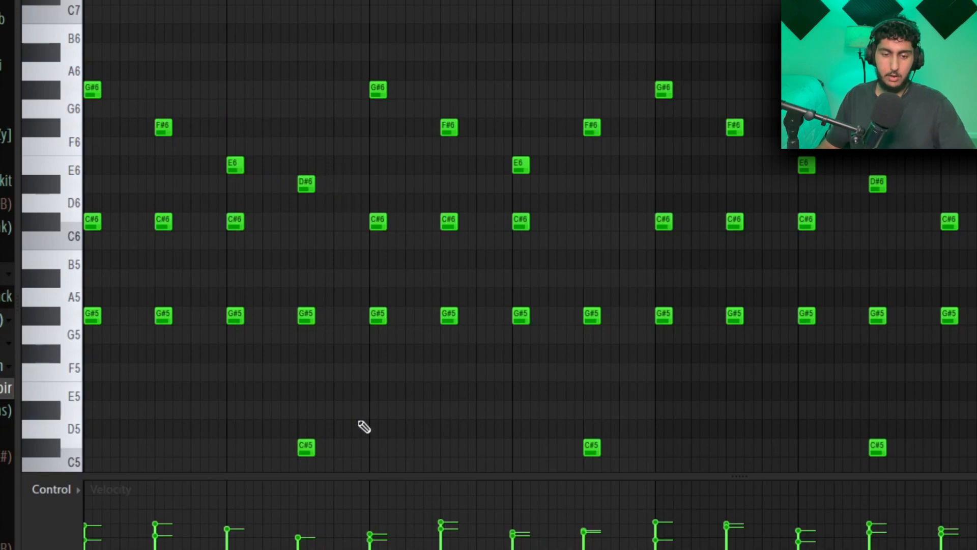
# - Highlight the Omnisphere notes in bars 1–2, bars 1–4 and from bar 5 on, and call up the note randomizer
pyautogui.scroll(-2, 383, 421)
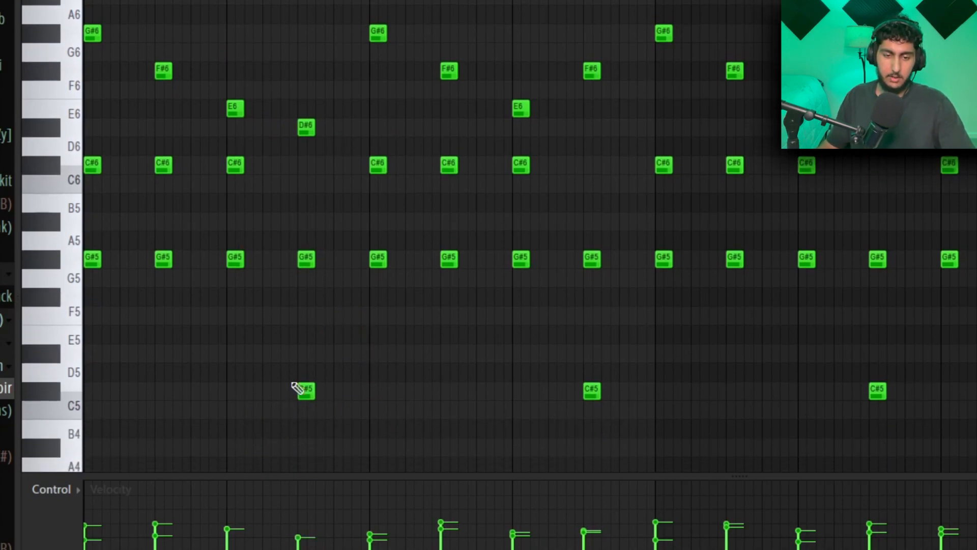
pyautogui.moveTo(329, 410); pyautogui.dragTo(57, 97)
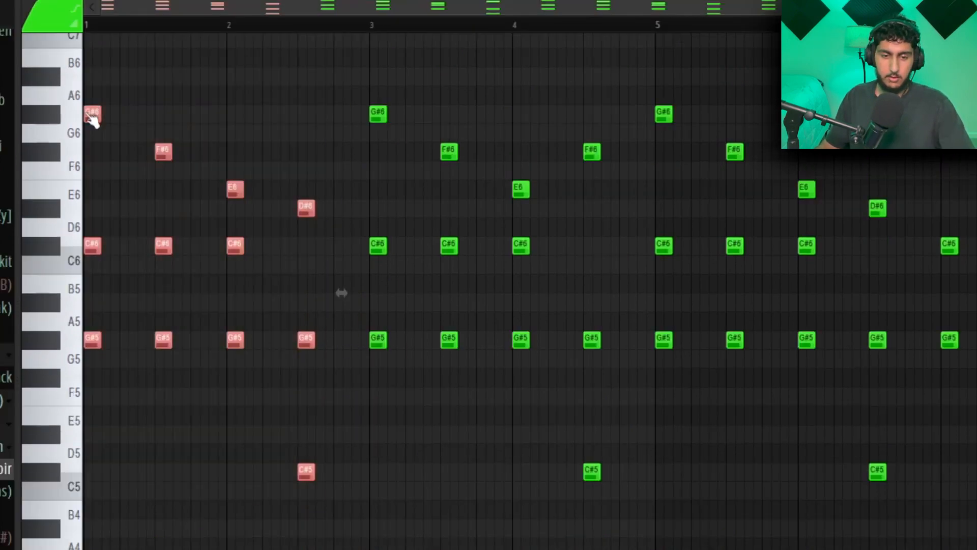
pyautogui.keyDown('ctrl'); pyautogui.click(618, 297); pyautogui.keyUp('ctrl')
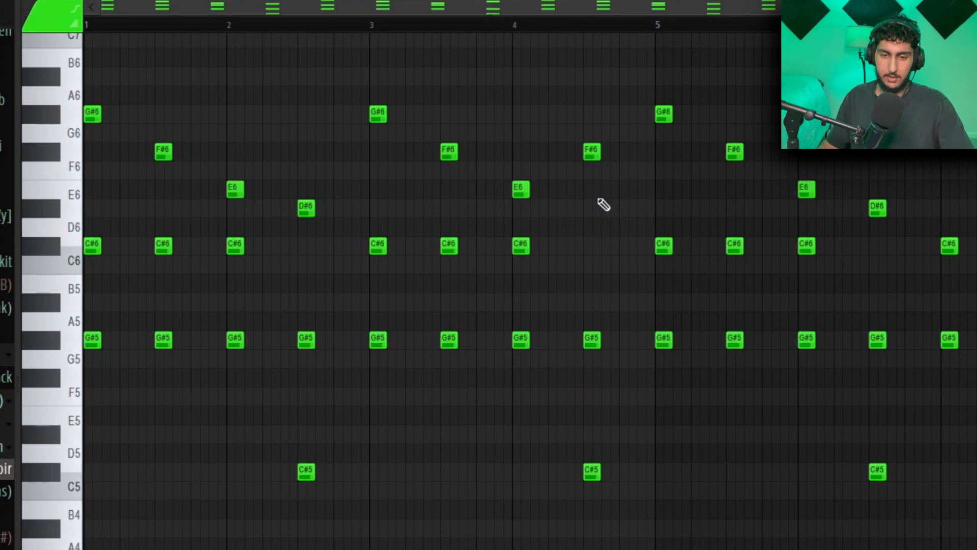
pyautogui.moveTo(465, 76); pyautogui.dragTo(104, 77)
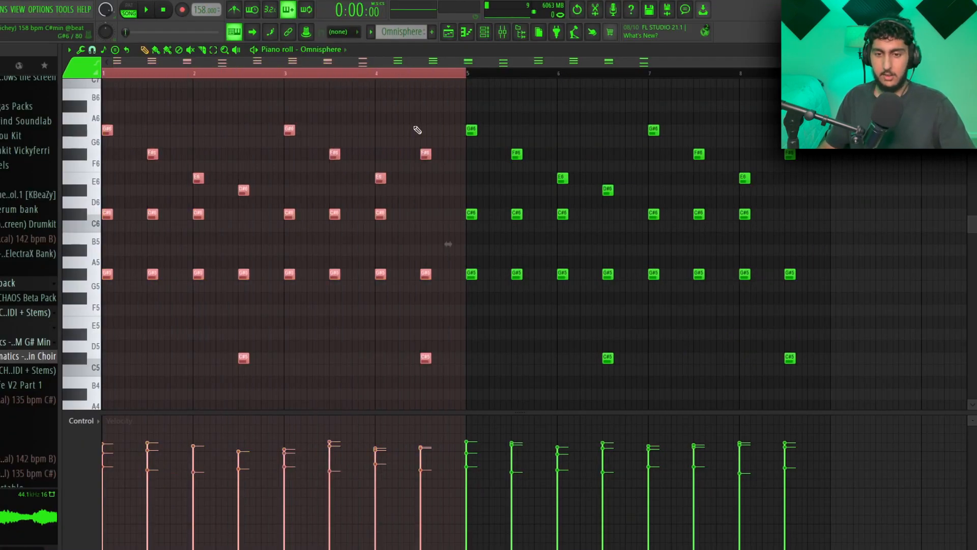
pyautogui.moveTo(467, 77); pyautogui.dragTo(782, 76)
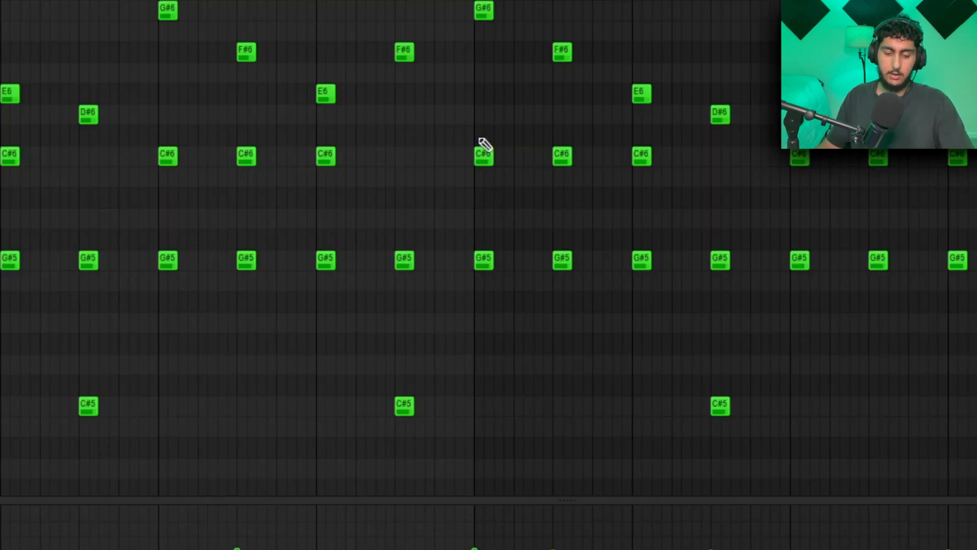
pyautogui.hotkey('alt', 'r')
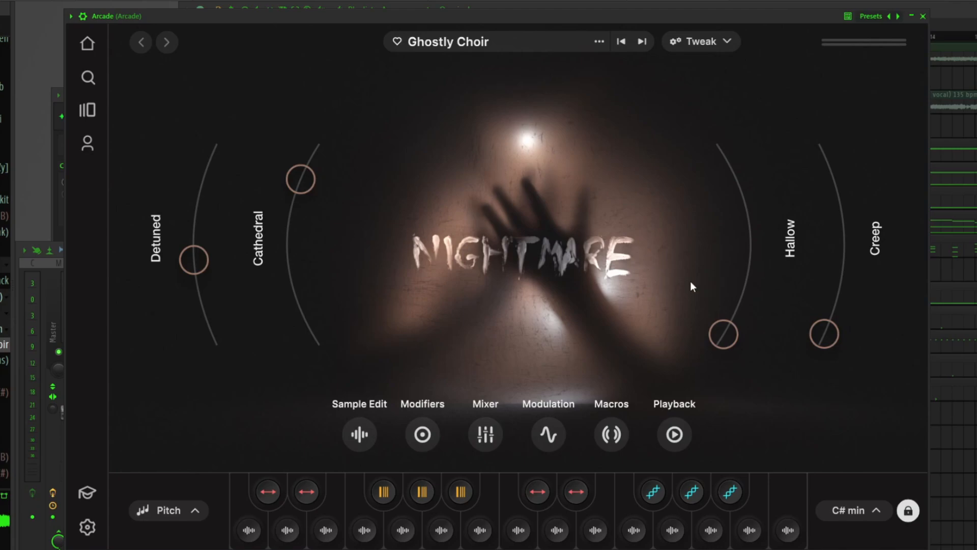
# - Open the key setting of Arcade's Ghostly Choir and examine Pattern 13's three long notes one by one
pyautogui.click(856, 513)
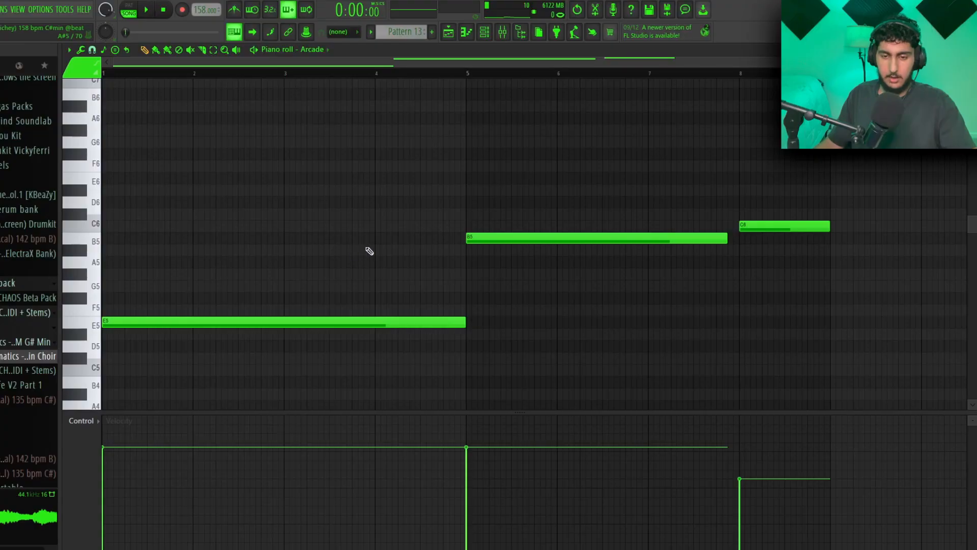
pyautogui.scroll(1, 367, 251)
pyautogui.scroll(-2, 392, 239)
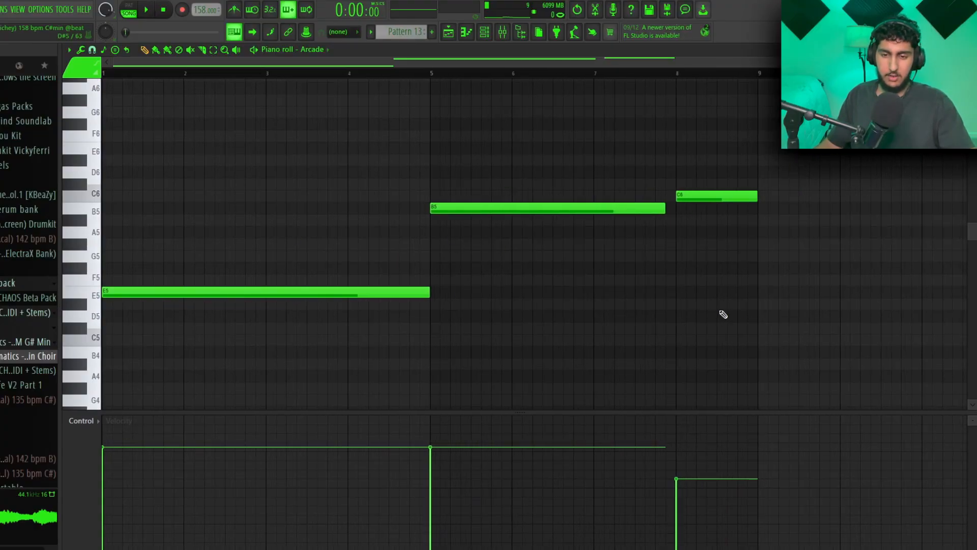
pyautogui.moveTo(371, 264); pyautogui.dragTo(361, 335)
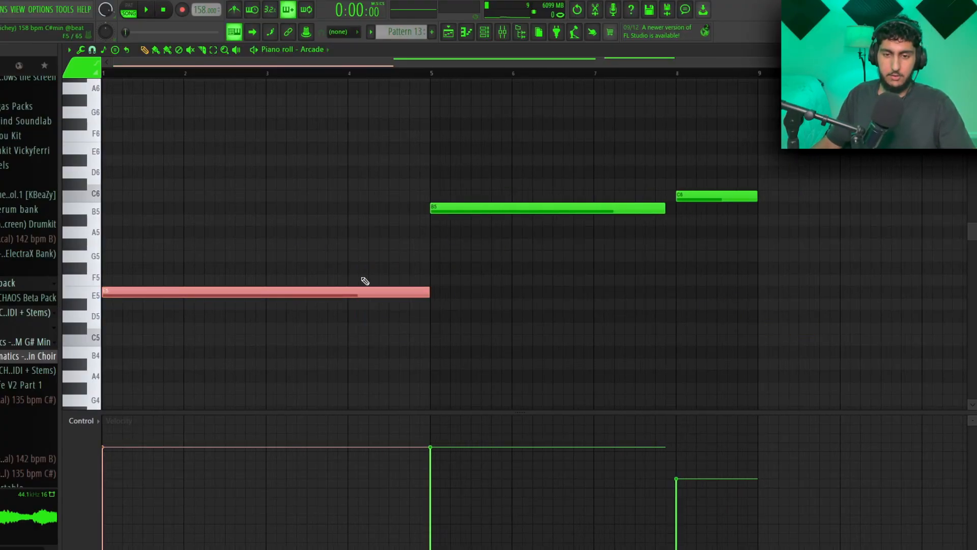
pyautogui.keyDown('ctrl'); pyautogui.click(398, 122); pyautogui.keyUp('ctrl')
pyautogui.moveTo(580, 183); pyautogui.dragTo(555, 229)
pyautogui.keyDown('ctrl'); pyautogui.click(551, 173); pyautogui.keyUp('ctrl')
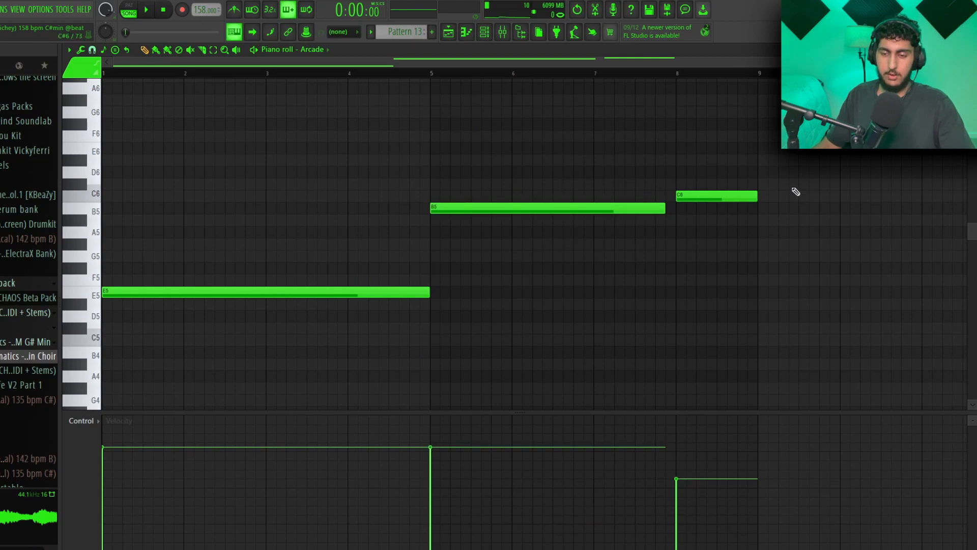
pyautogui.keyDown('ctrl'); pyautogui.click(749, 168); pyautogui.keyUp('ctrl')
pyautogui.press('space')
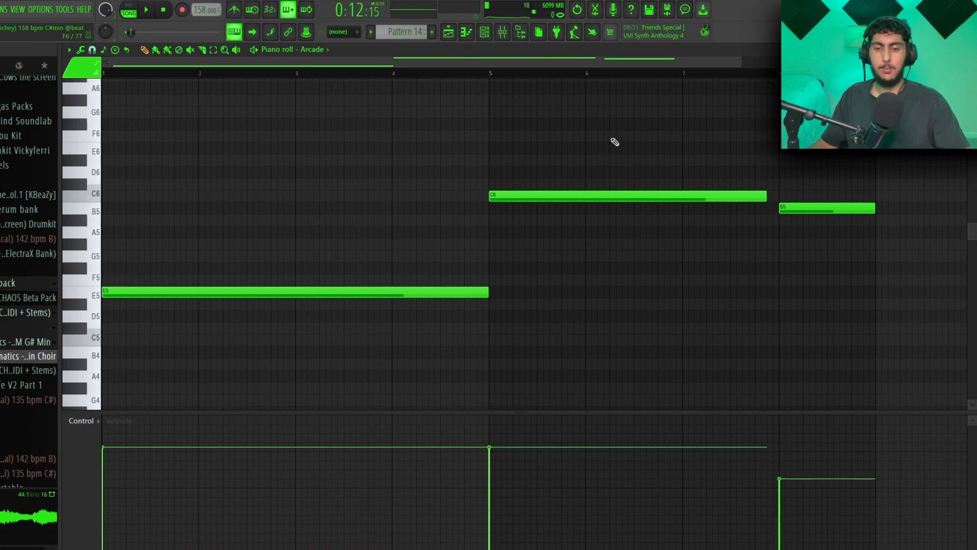
# - Highlight the C6 and closing B5 notes in Pattern 14 and review the Arcade channel's parametric EQ
pyautogui.moveTo(528, 187); pyautogui.dragTo(646, 200)
pyautogui.moveTo(830, 185); pyautogui.dragTo(829, 195)
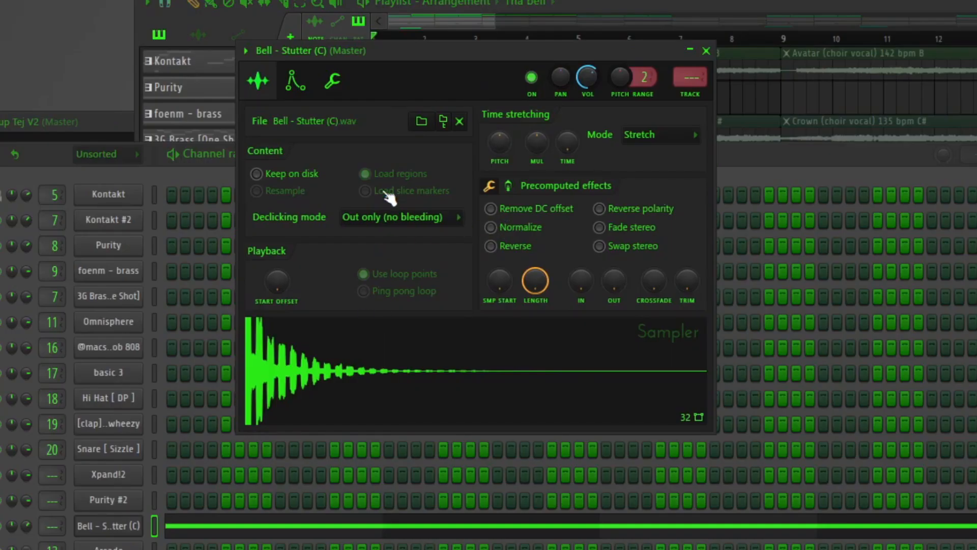
pyautogui.moveTo(424, 79); pyautogui.dragTo(412, 96)
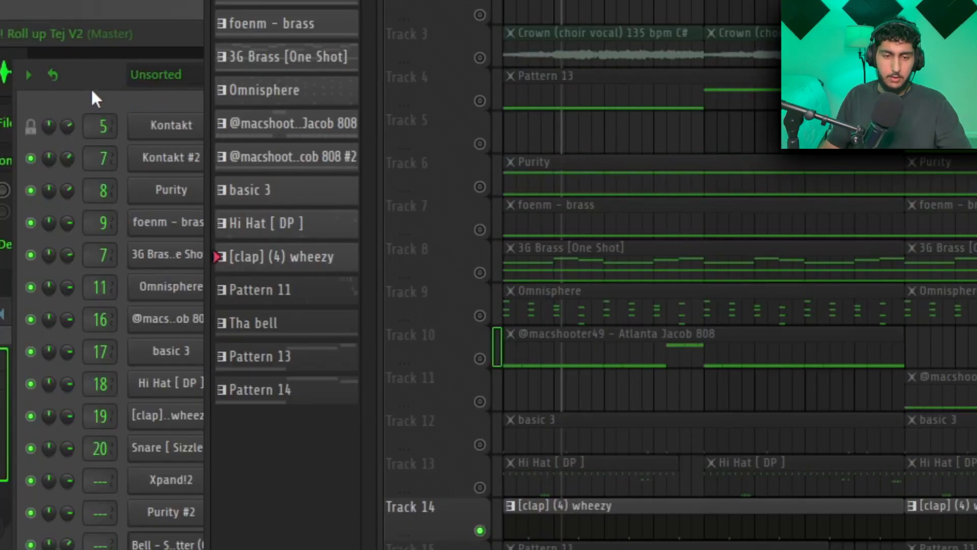
# - Open the wheezy clap's channel and piano roll and examine its repeating C5 hits during playback
pyautogui.click(96, 93)
pyautogui.click(206, 416)
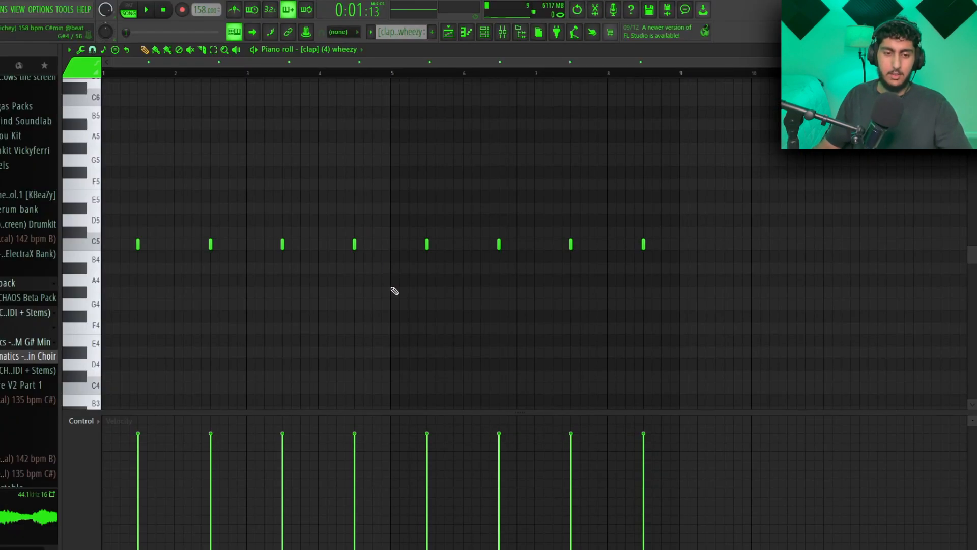
pyautogui.moveTo(386, 297); pyautogui.dragTo(101, 155)
pyautogui.hotkey('ctrl', 'd')
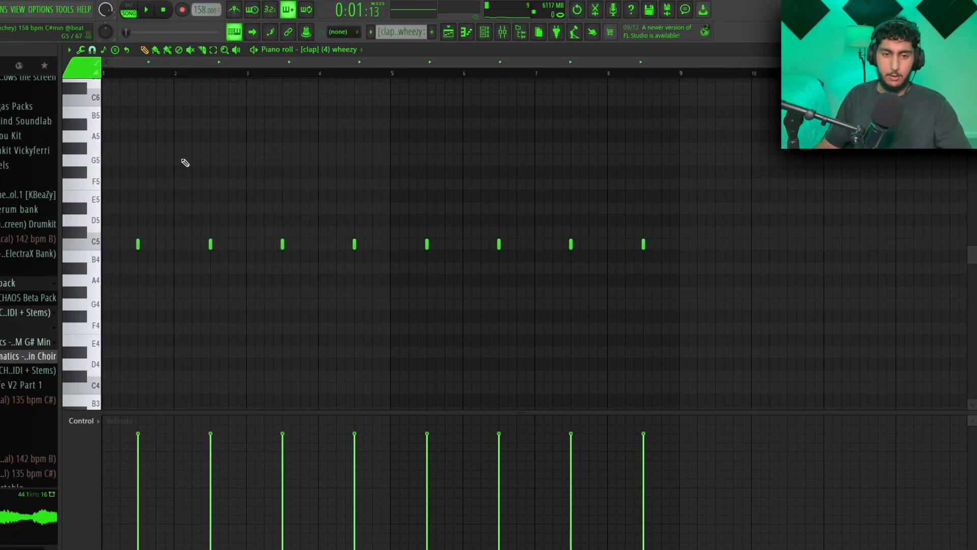
pyautogui.press('space')
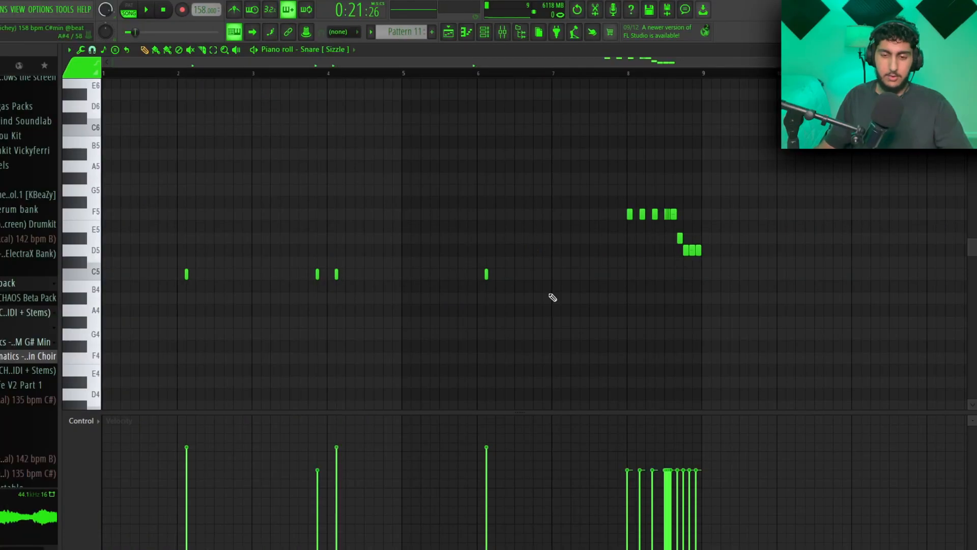
# - Highlight the four C5 snare hits and the bar 8 snare roll in Pattern 11 in turn
pyautogui.moveTo(540, 315); pyautogui.dragTo(184, 252)
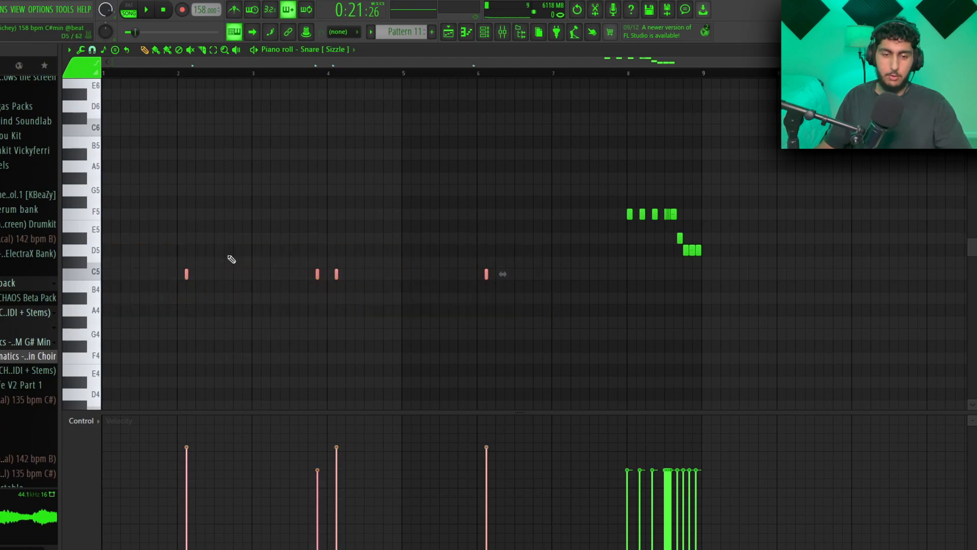
pyautogui.hotkey('ctrl', 'd')
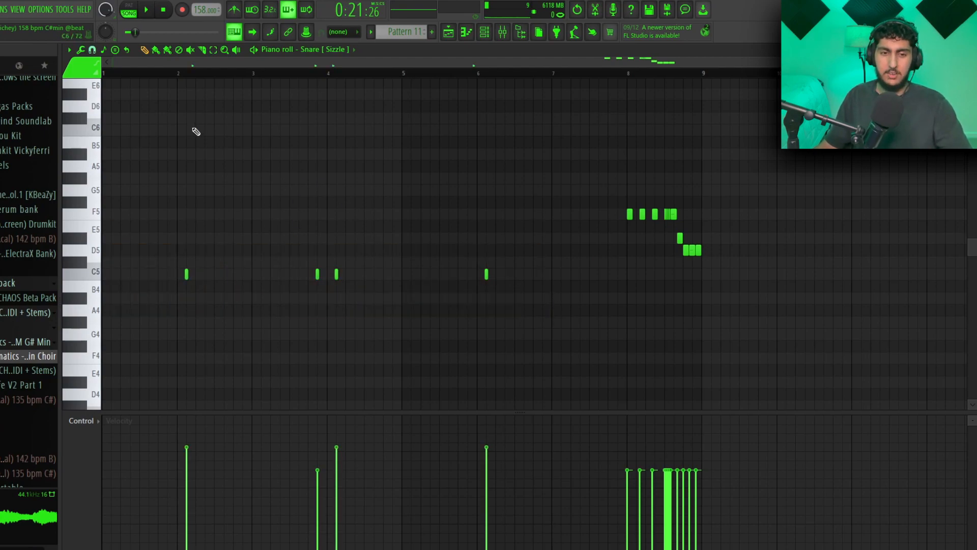
pyautogui.moveTo(767, 275); pyautogui.dragTo(620, 199)
pyautogui.scroll(6, 686, 216)
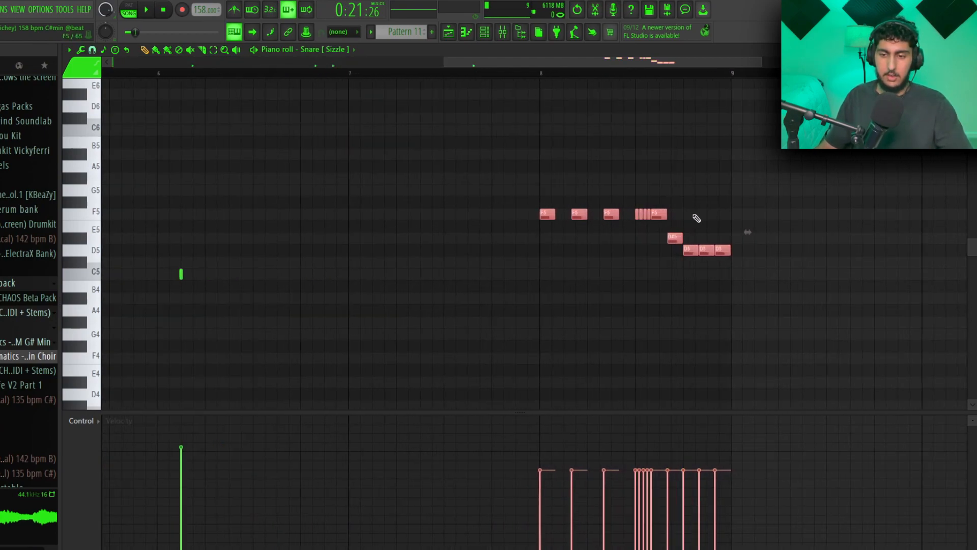
pyautogui.hotkey('ctrl', 'd')
pyautogui.scroll(-1, 503, 173)
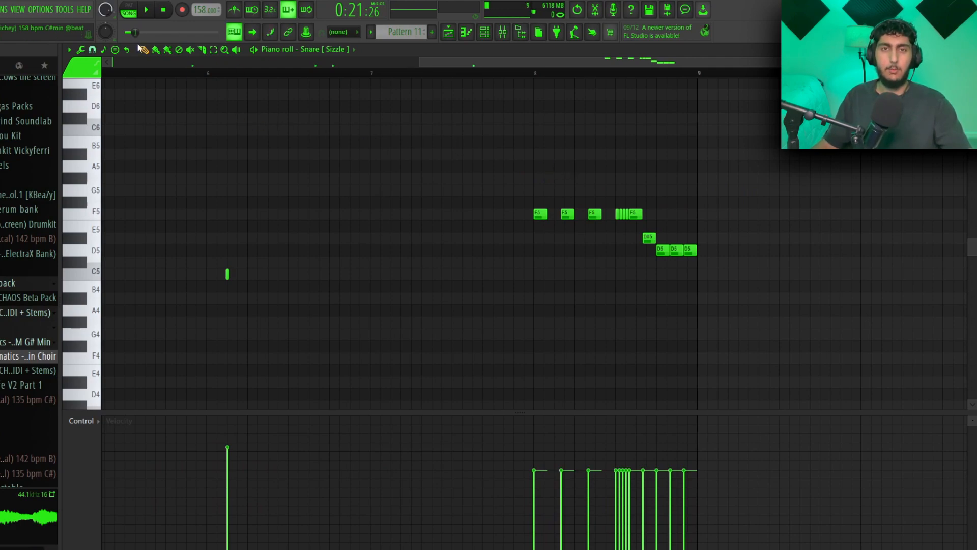
# - Set the snare piano roll's grid snap to 1/2 step
pyautogui.click(92, 49)
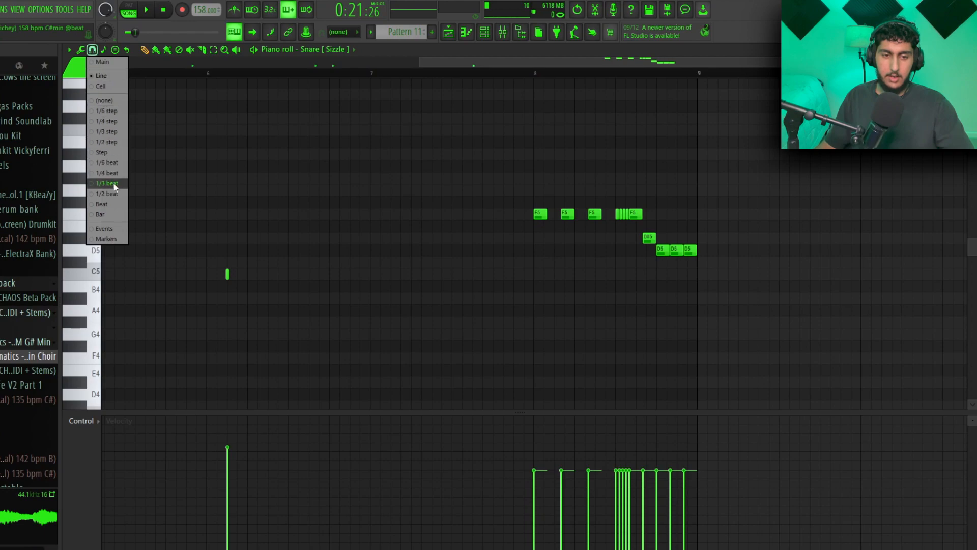
pyautogui.click(101, 133)
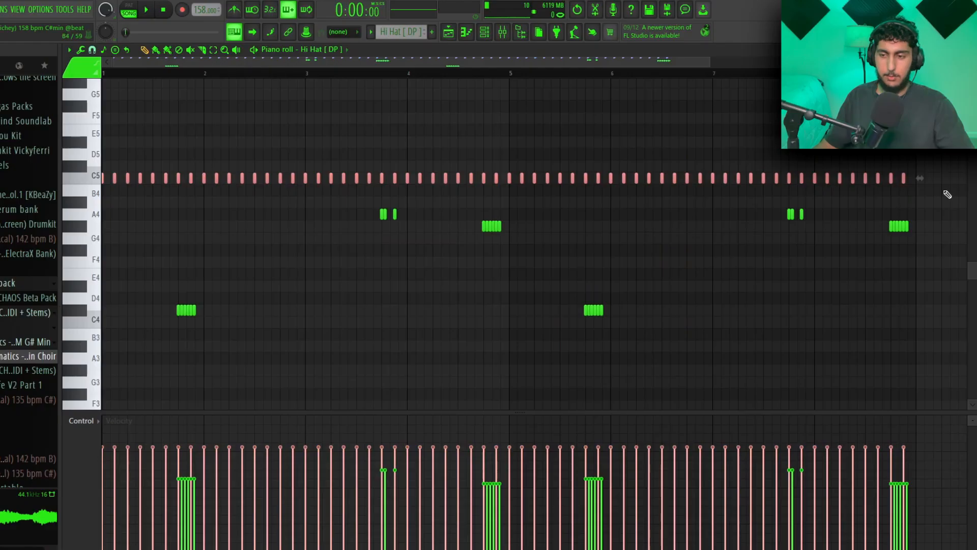
# - Highlight the hi-hat rolls below the steady C5 row and review the piano roll's grid snap choices
pyautogui.moveTo(938, 351); pyautogui.dragTo(170, 212)
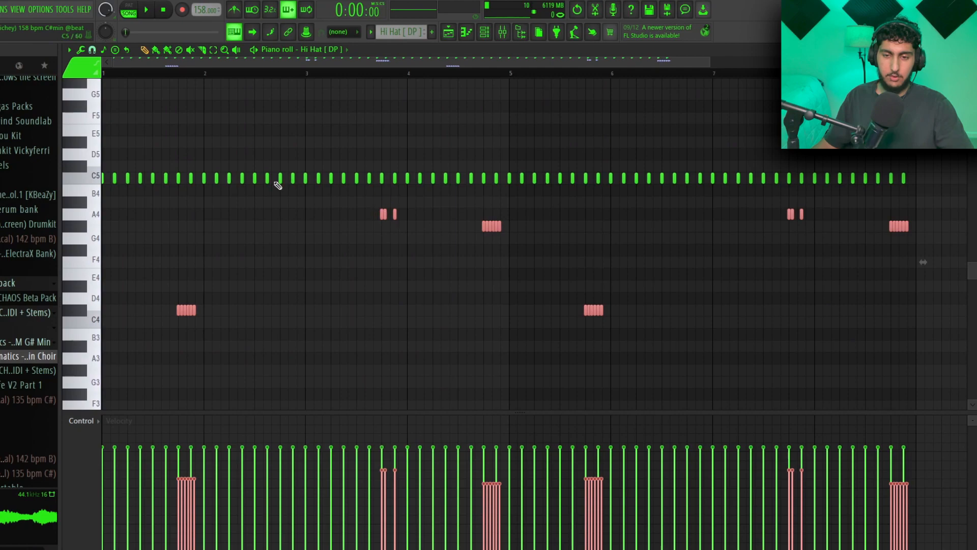
pyautogui.keyDown('ctrl'); pyautogui.click(241, 266); pyautogui.keyUp('ctrl')
pyautogui.scroll(-1, 242, 266)
pyautogui.click(92, 50)
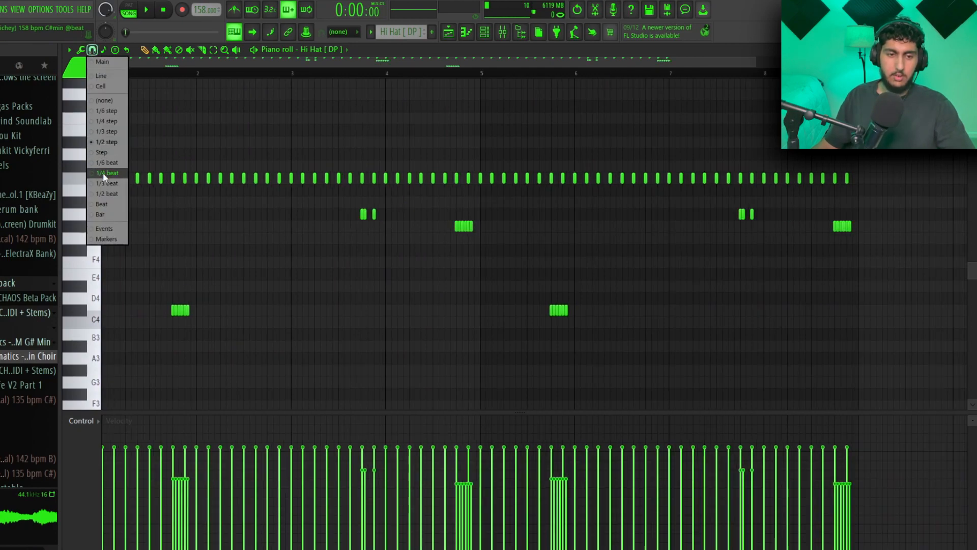
pyautogui.click(110, 148)
pyautogui.scroll(1, 166, 247)
pyautogui.scroll(-2, 248, 225)
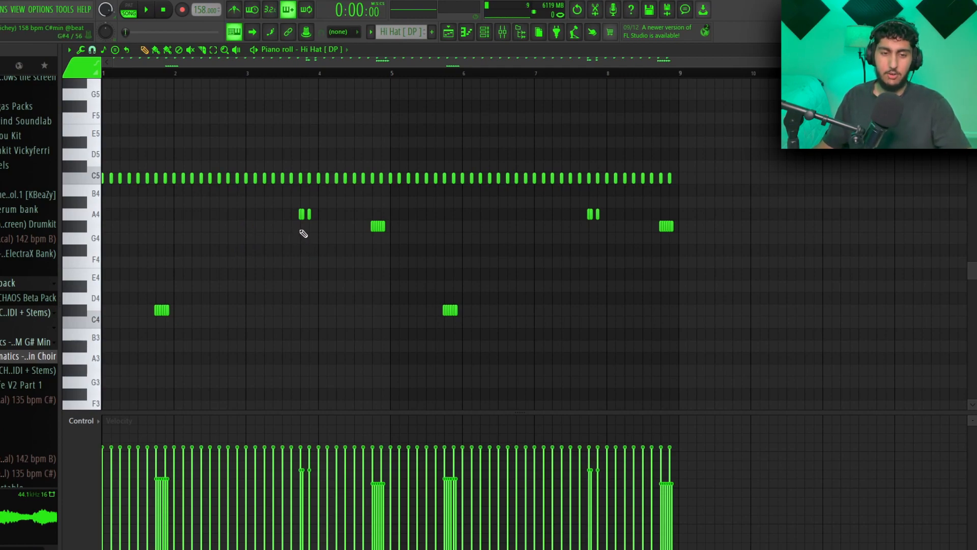
# - Play the hi-hat pattern and the basic 3 pattern in turn while viewing their notes
pyautogui.press('space')
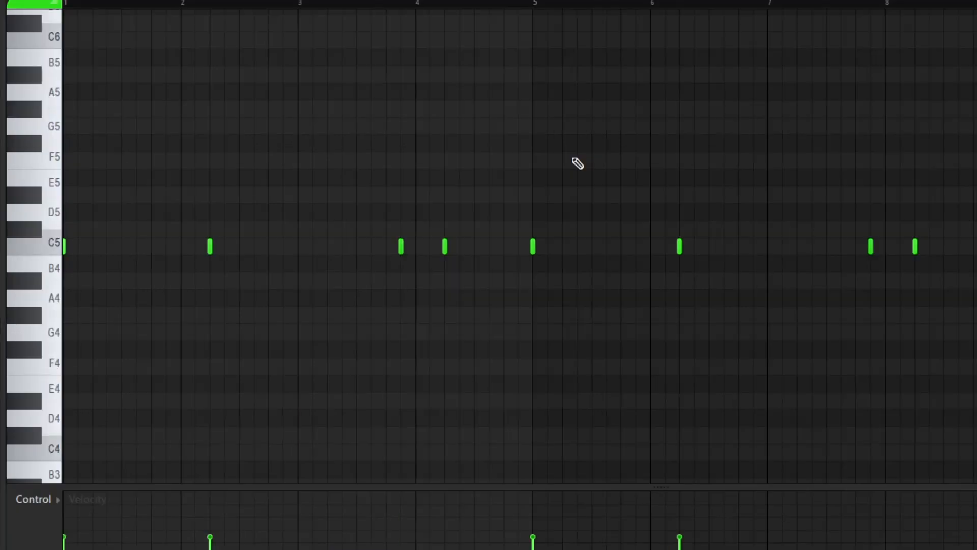
pyautogui.press('space')
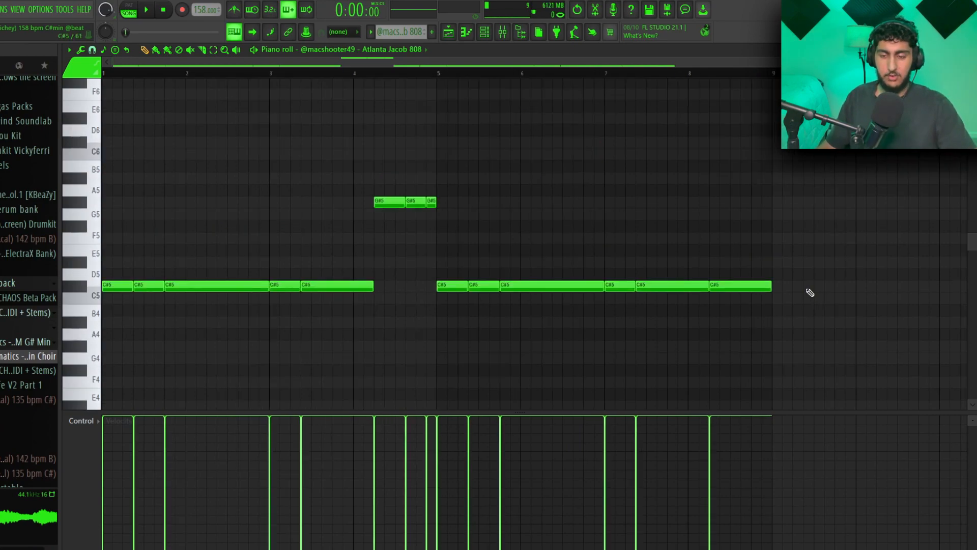
# - Highlight the C#5 notes and the raised G#5 notes of the Atlanta Jacob 808 pattern in turn, and clear the selection
pyautogui.moveTo(847, 338); pyautogui.dragTo(133, 253)
pyautogui.click(502, 327)
pyautogui.moveTo(504, 242); pyautogui.dragTo(338, 175)
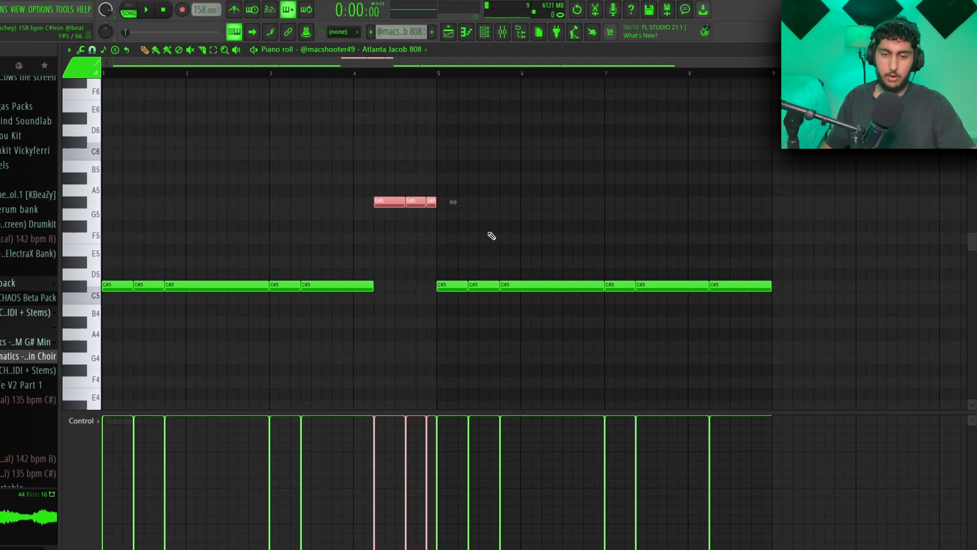
pyautogui.moveTo(850, 316); pyautogui.dragTo(127, 244)
pyautogui.rightClick(369, 152)
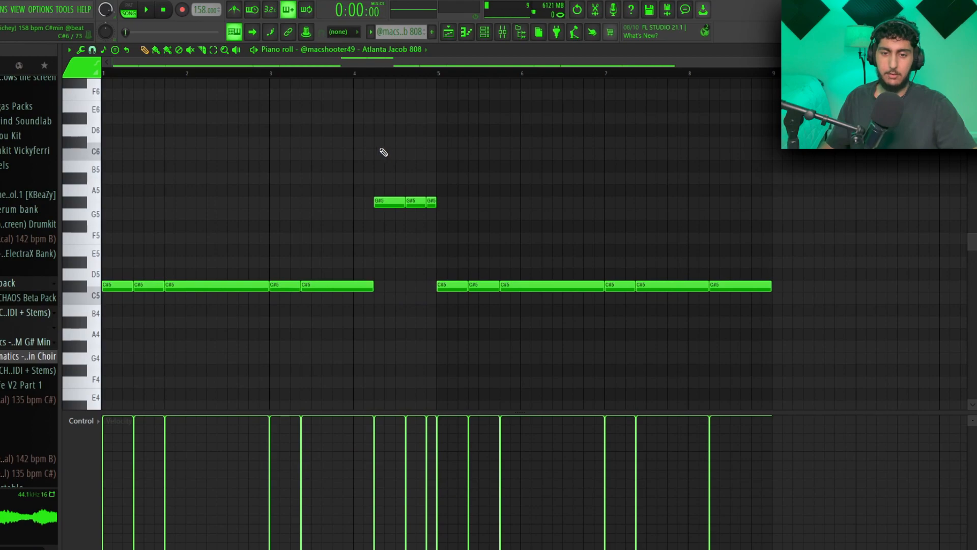
# - Play the first Atlanta Jacob 808 pattern and its #2 variation with only C#5 notes
pyautogui.press('space')
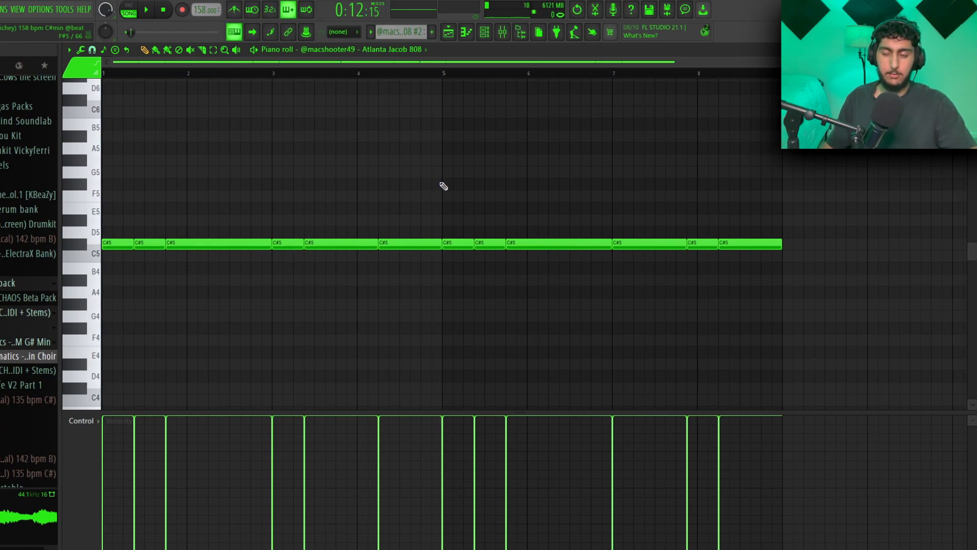
pyautogui.press('space')
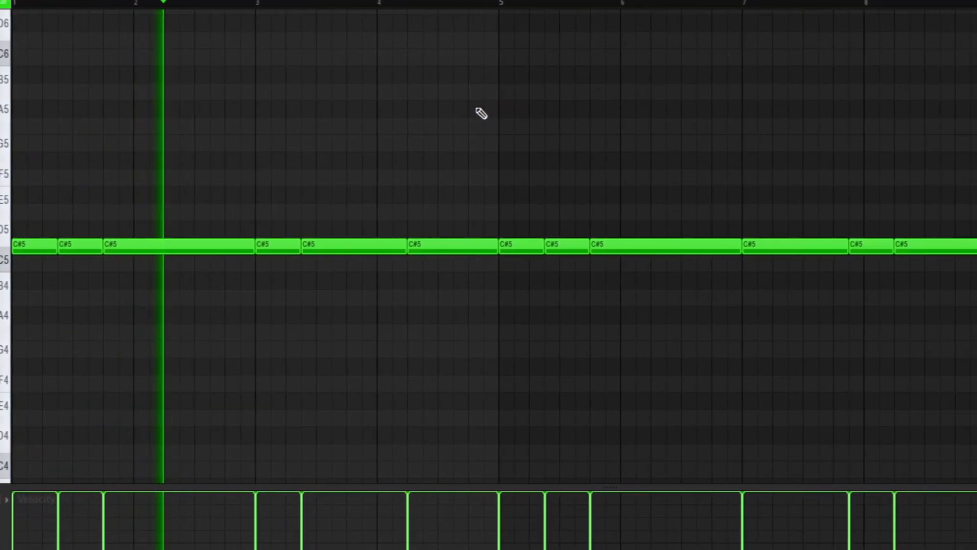